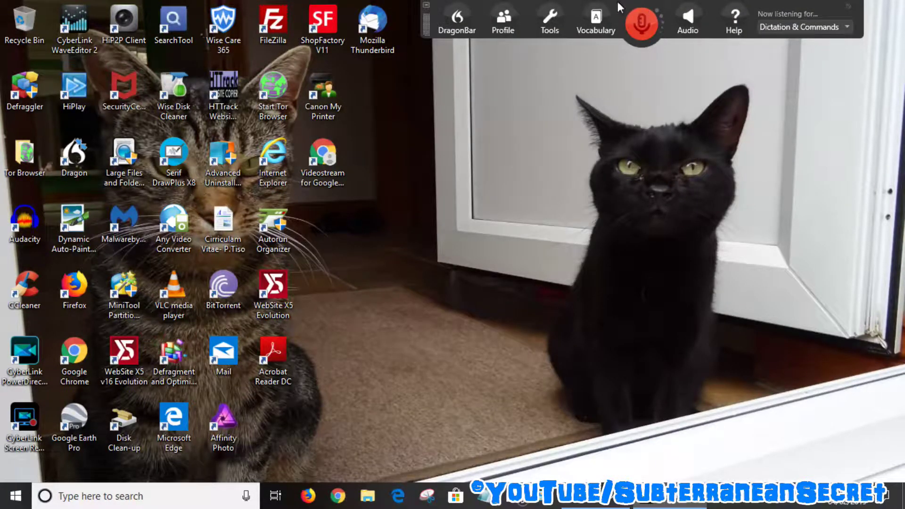
# Open the Profile menu on the DragonBar.
pyautogui.click(506, 30)
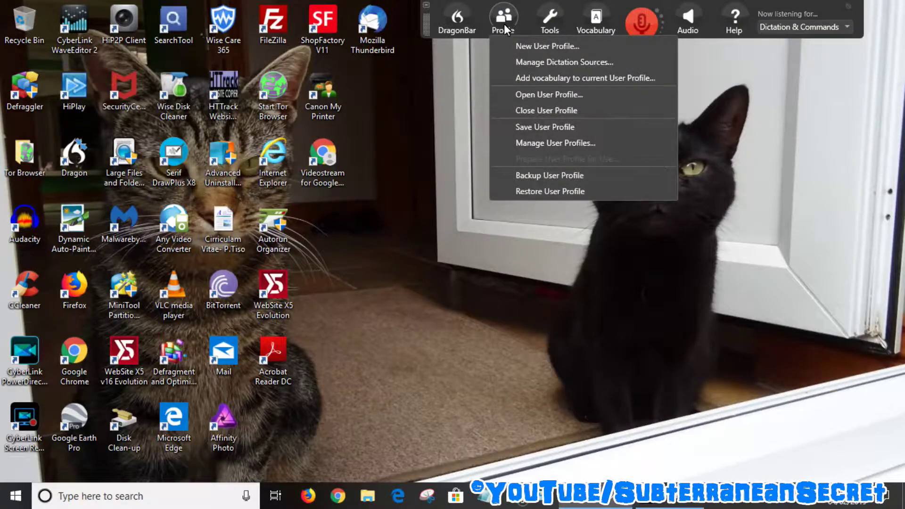
# Open Manage User Profiles and reveal its Advanced import, export, backup and restore options.
pyautogui.press('Down')
pyautogui.press('Down')
pyautogui.press('Down')
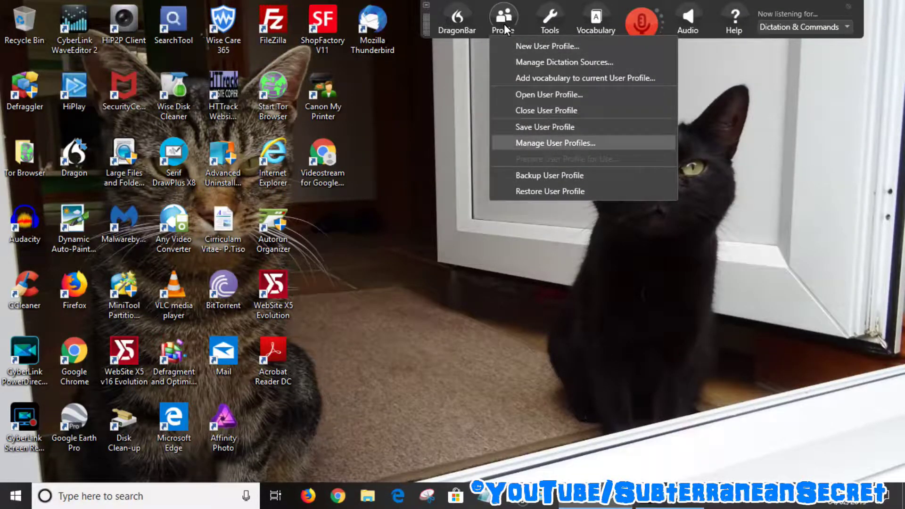
pyautogui.press('Return')
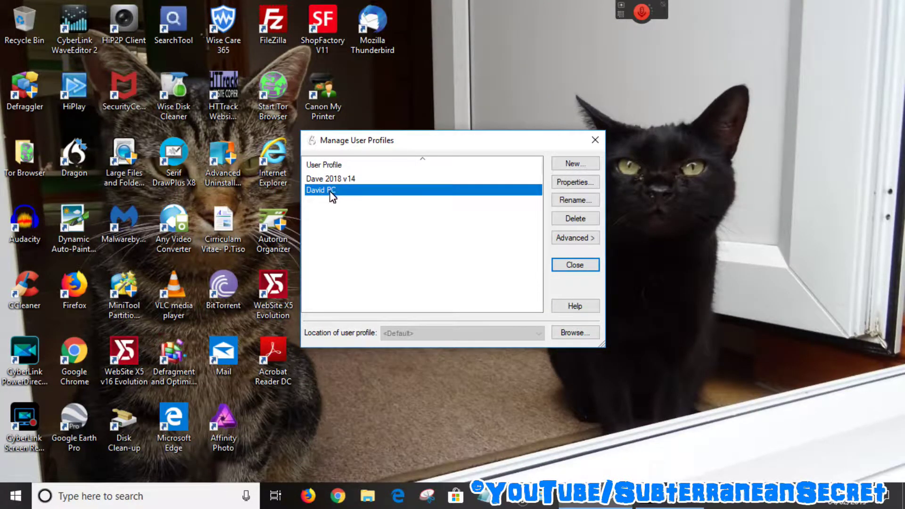
pyautogui.click(581, 241)
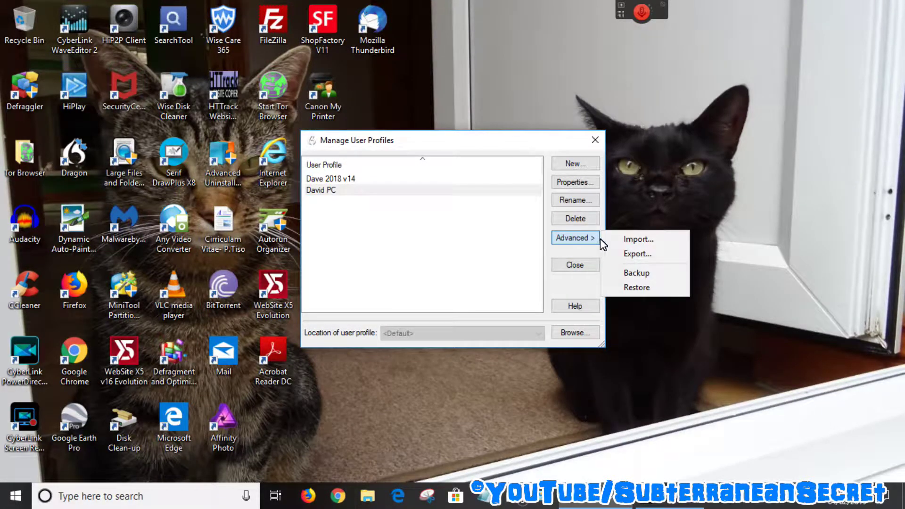
# Export the David PC profile to a folder on the Desktop.
pyautogui.click(636, 254)
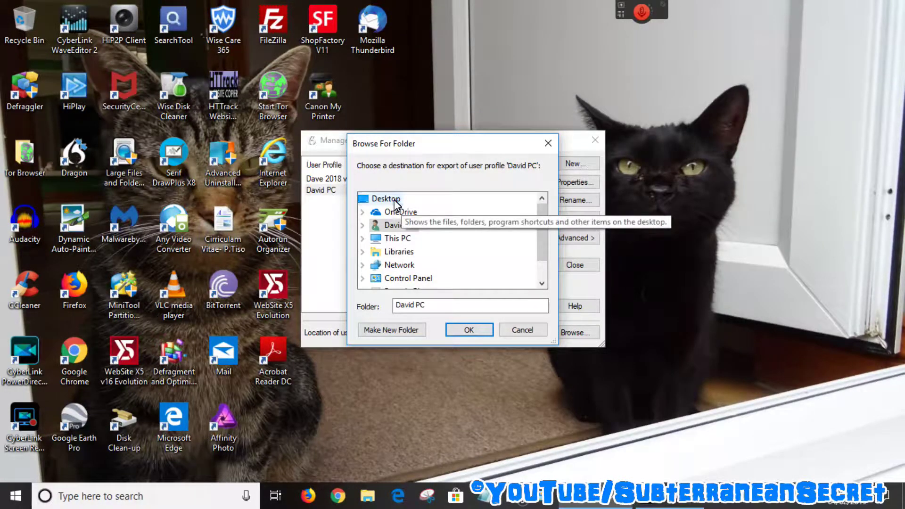
pyautogui.click(386, 199)
pyautogui.click(469, 330)
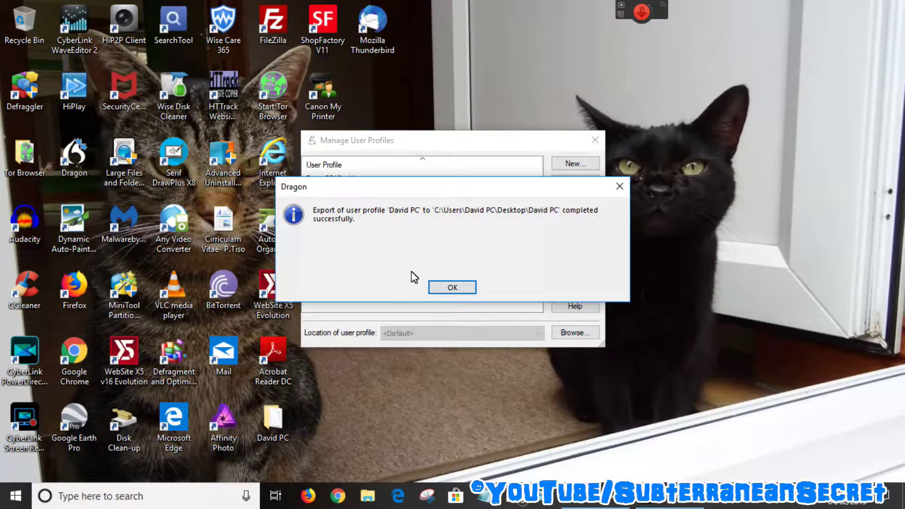
# Dismiss the export success notice and close Manage User Profiles.
pyautogui.click(451, 287)
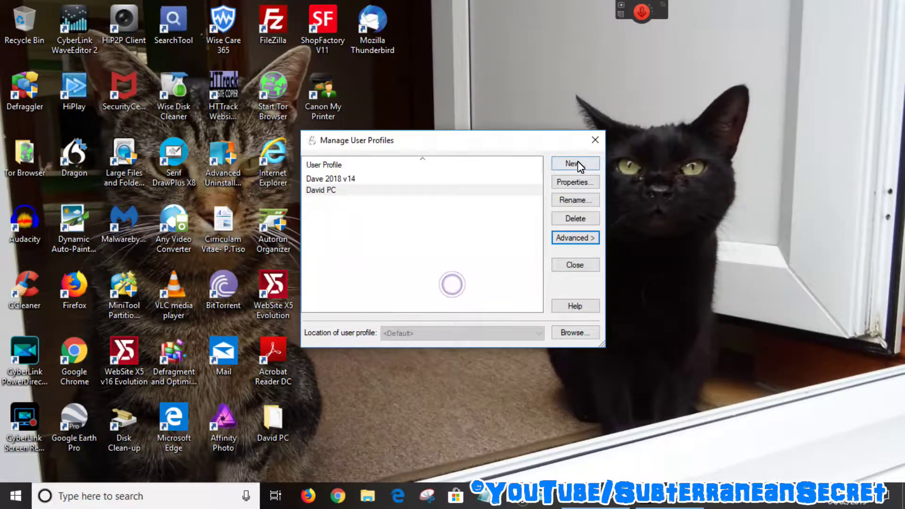
pyautogui.click(596, 143)
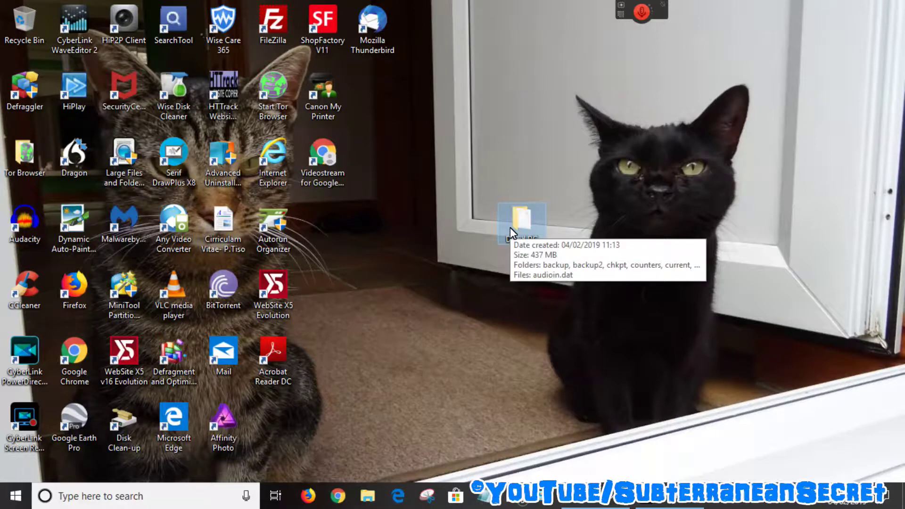
# Check the David PC desktop folder, then reopen Manage User Profiles with Advanced options showing.
pyautogui.rightClick(510, 227)
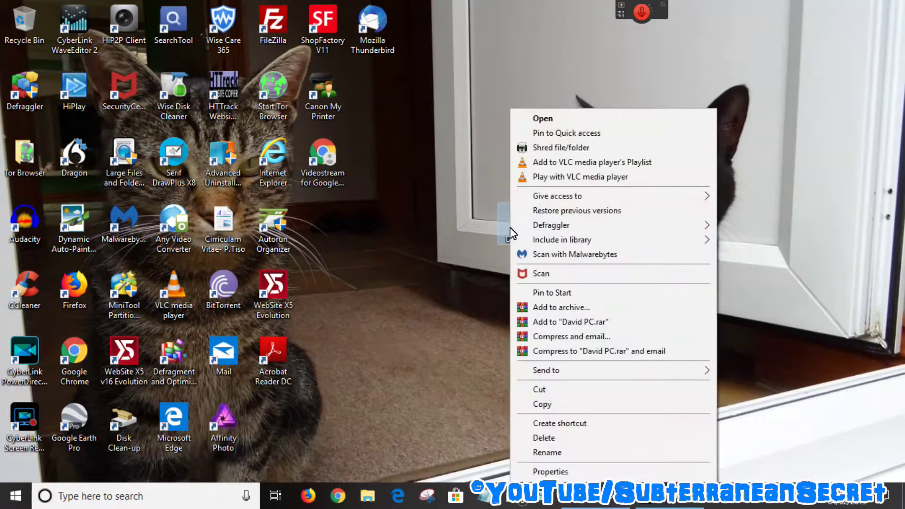
pyautogui.moveTo(546, 370)
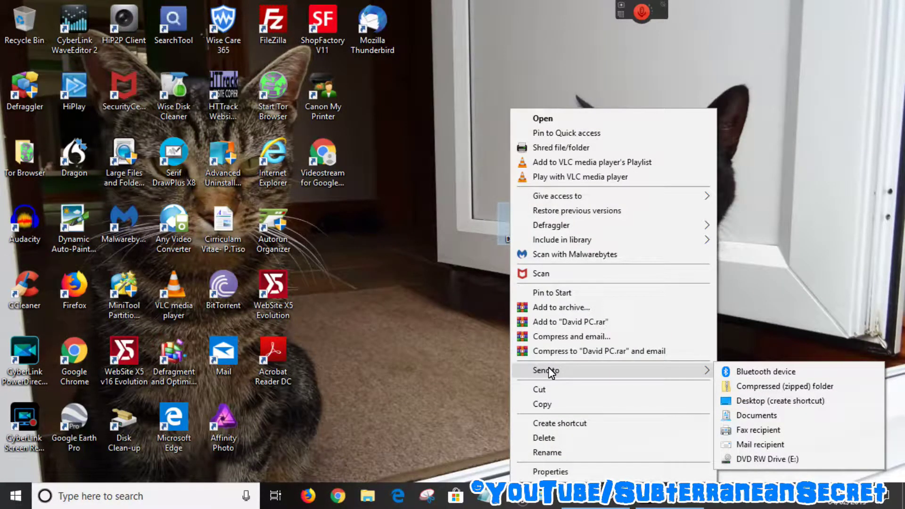
pyautogui.click(440, 257)
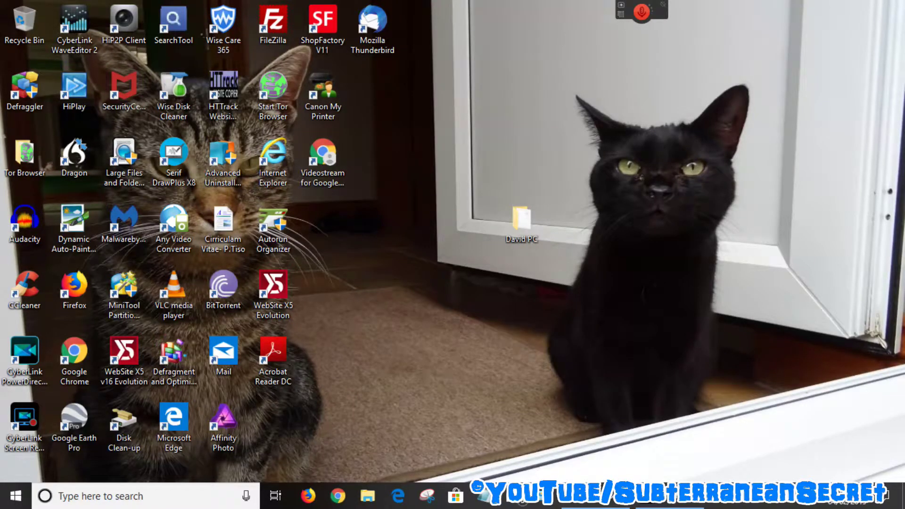
pyautogui.click(503, 22)
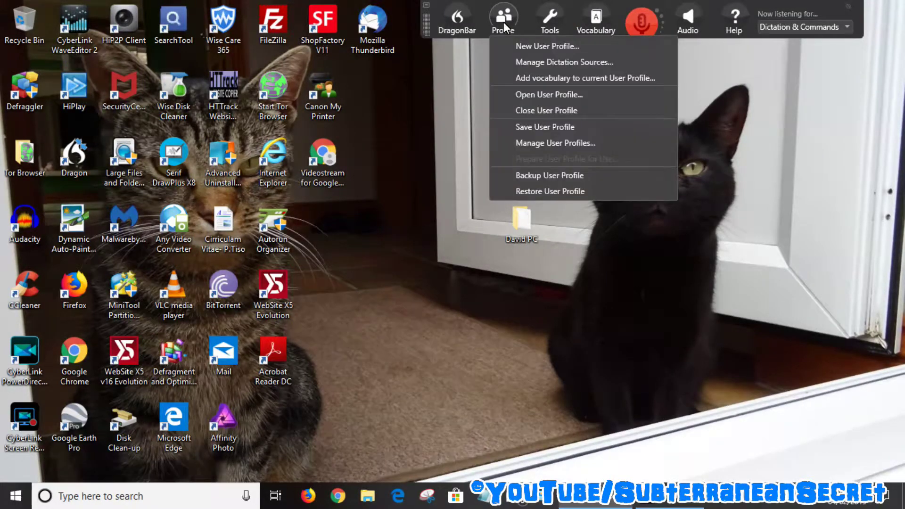
pyautogui.press('Down')
pyautogui.press('Down')
pyautogui.press('Down')
pyautogui.press('Down')
pyautogui.press('Down')
pyautogui.press('Down')
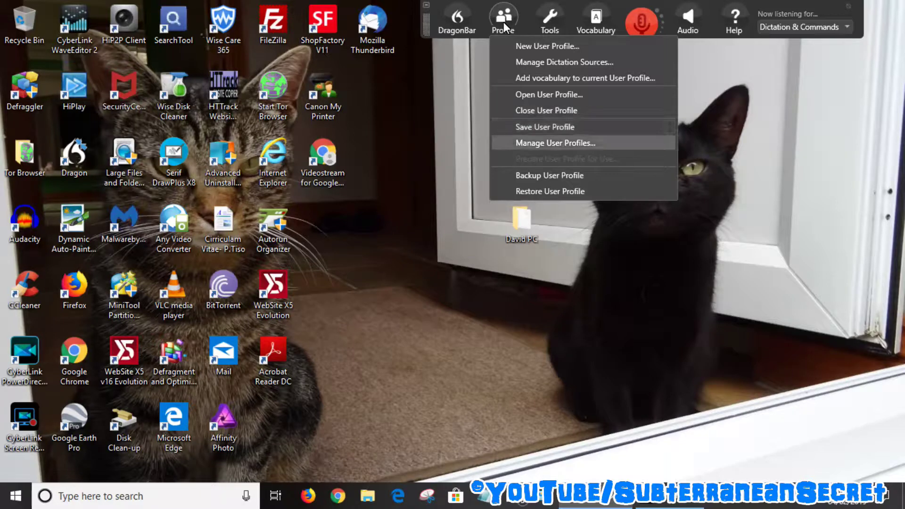
pyautogui.press('Return')
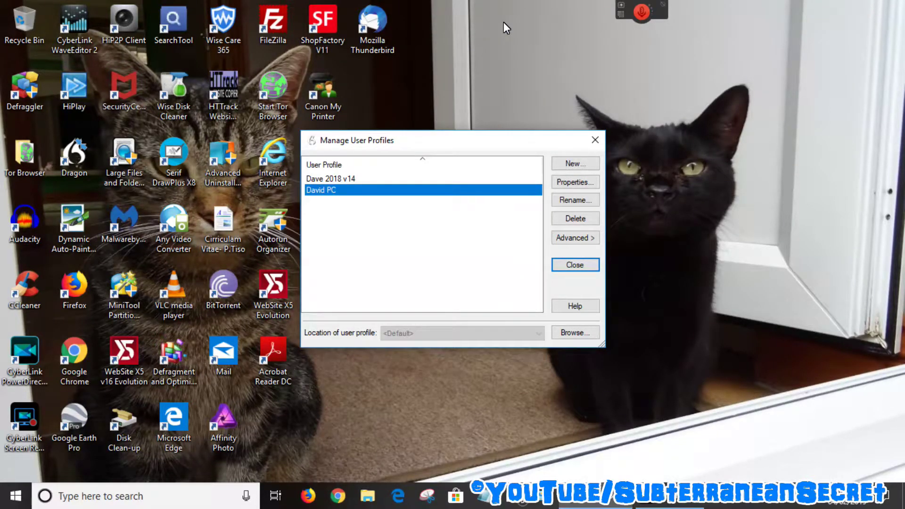
pyautogui.click(575, 238)
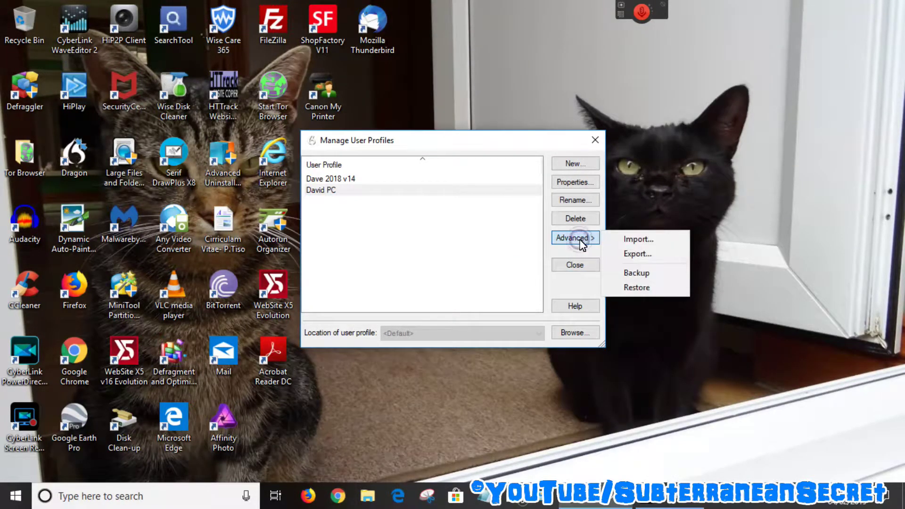
# Start an import and pick the David PC Desktop folder as its source.
pyautogui.click(626, 239)
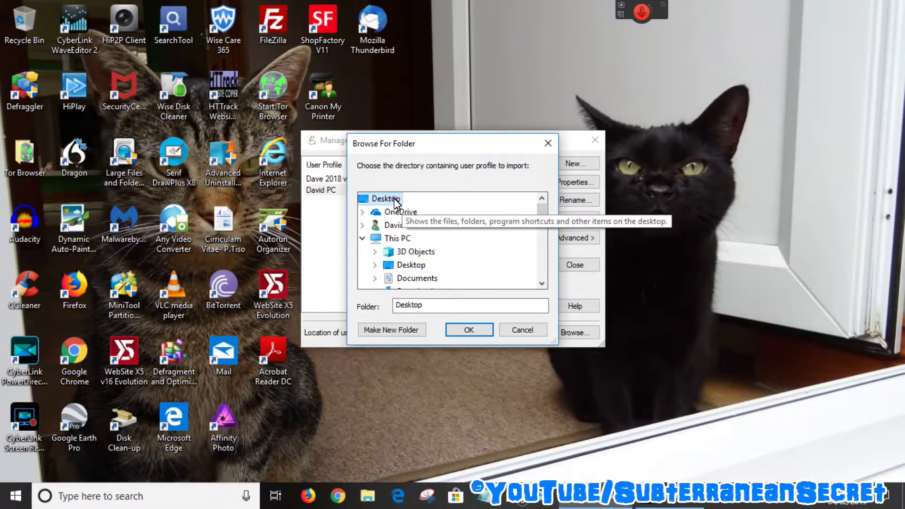
pyautogui.moveTo(542, 213); pyautogui.dragTo(542, 277)
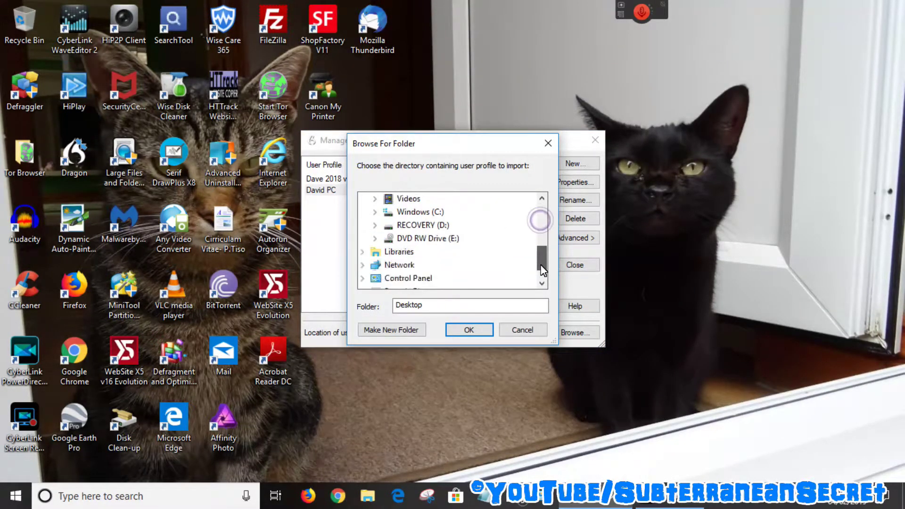
pyautogui.doubleClick(400, 265)
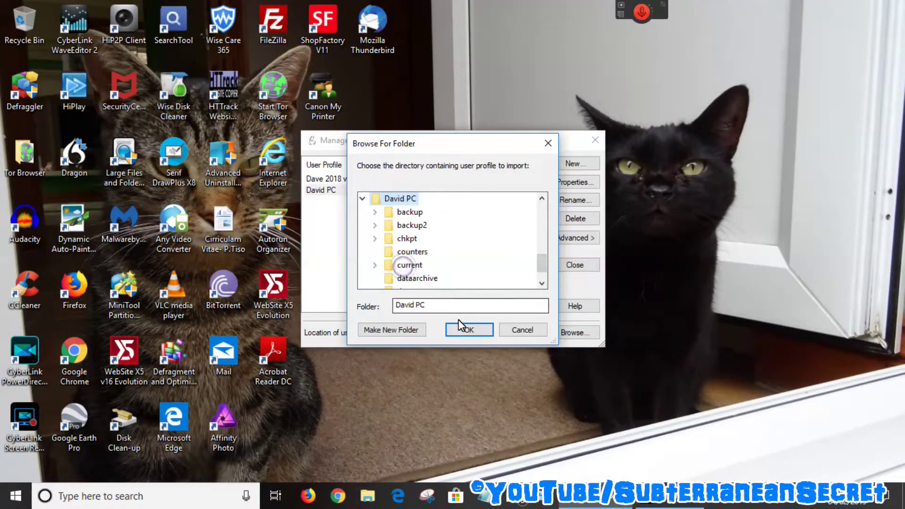